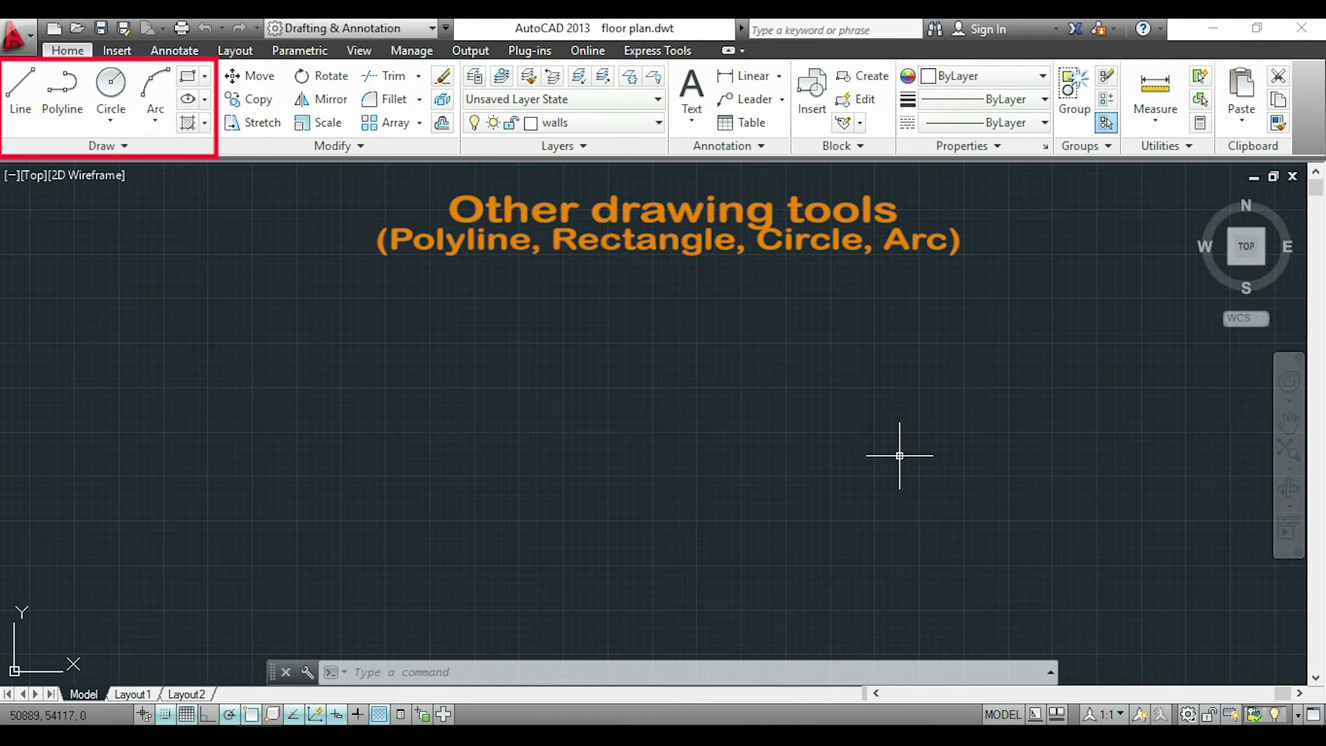
- Start a polyline with a 1000-long bottom edge, 500-long right side and 250-long leftward edge
click(119, 153)
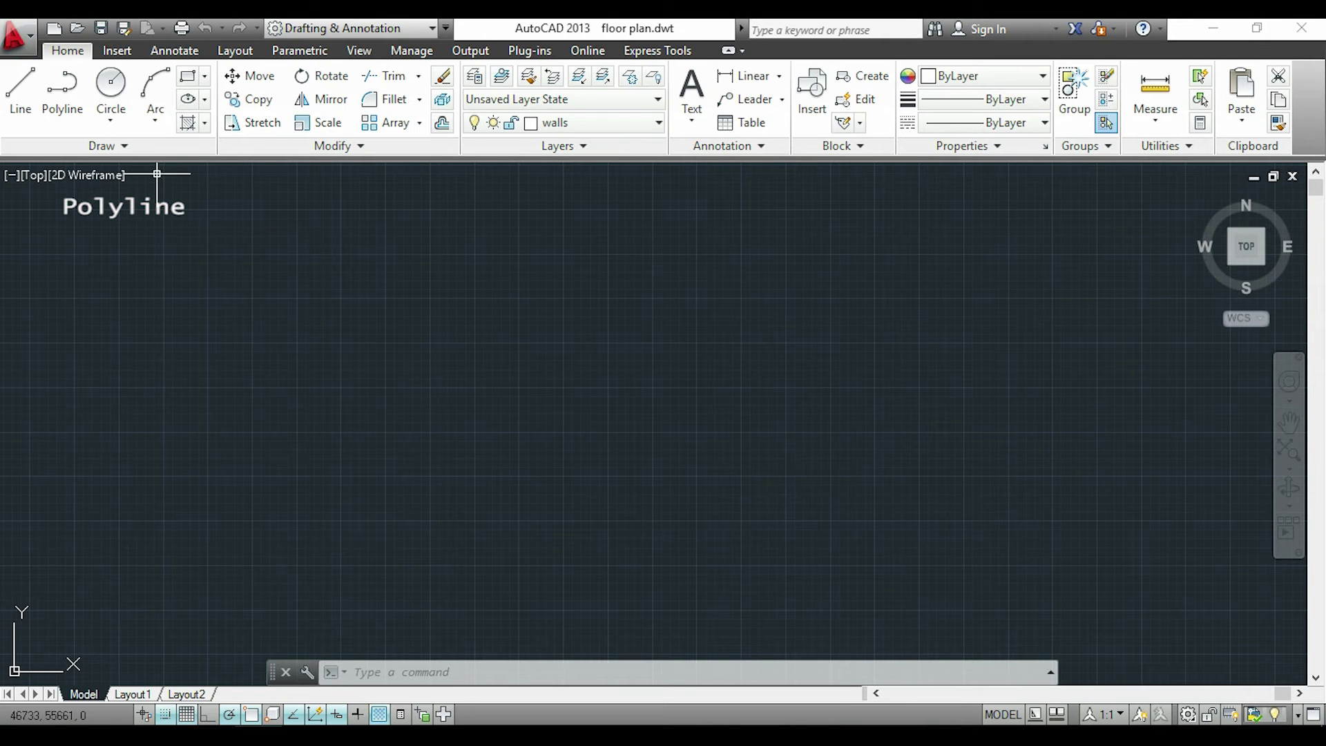
click(50, 85)
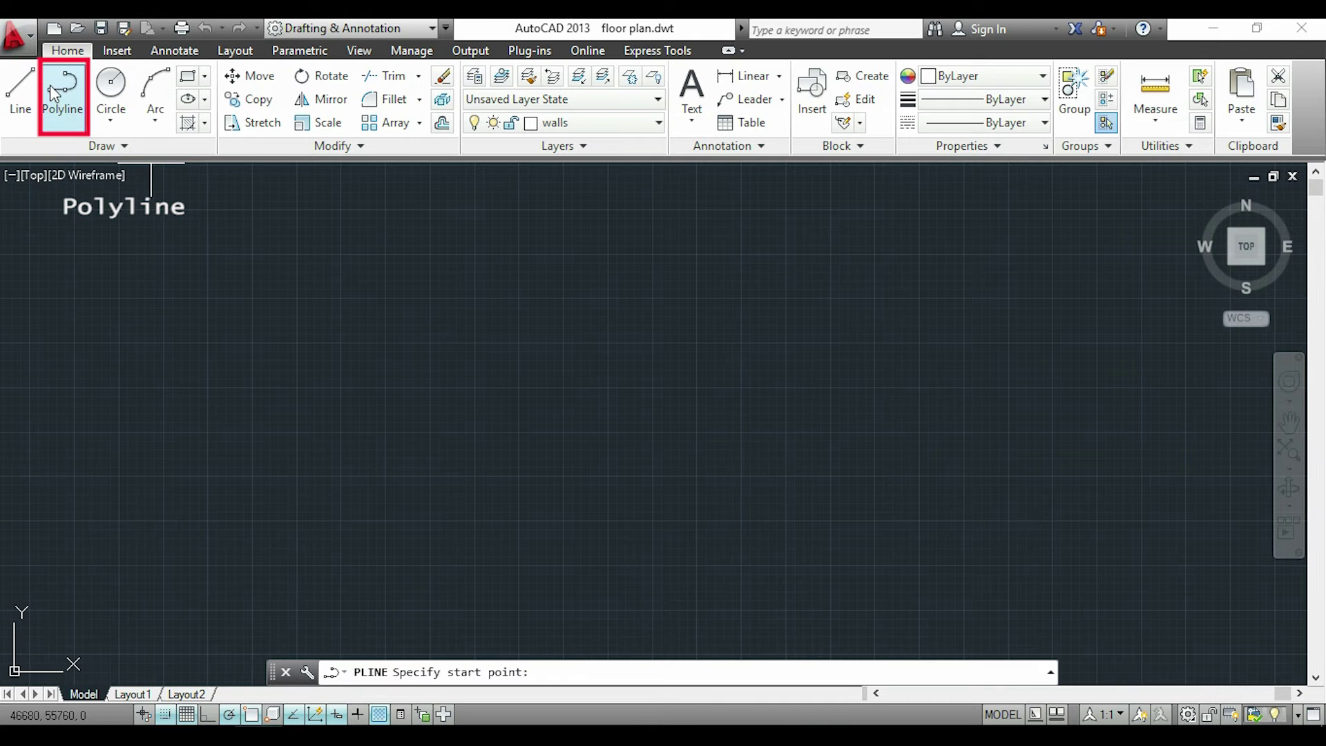
click(339, 476)
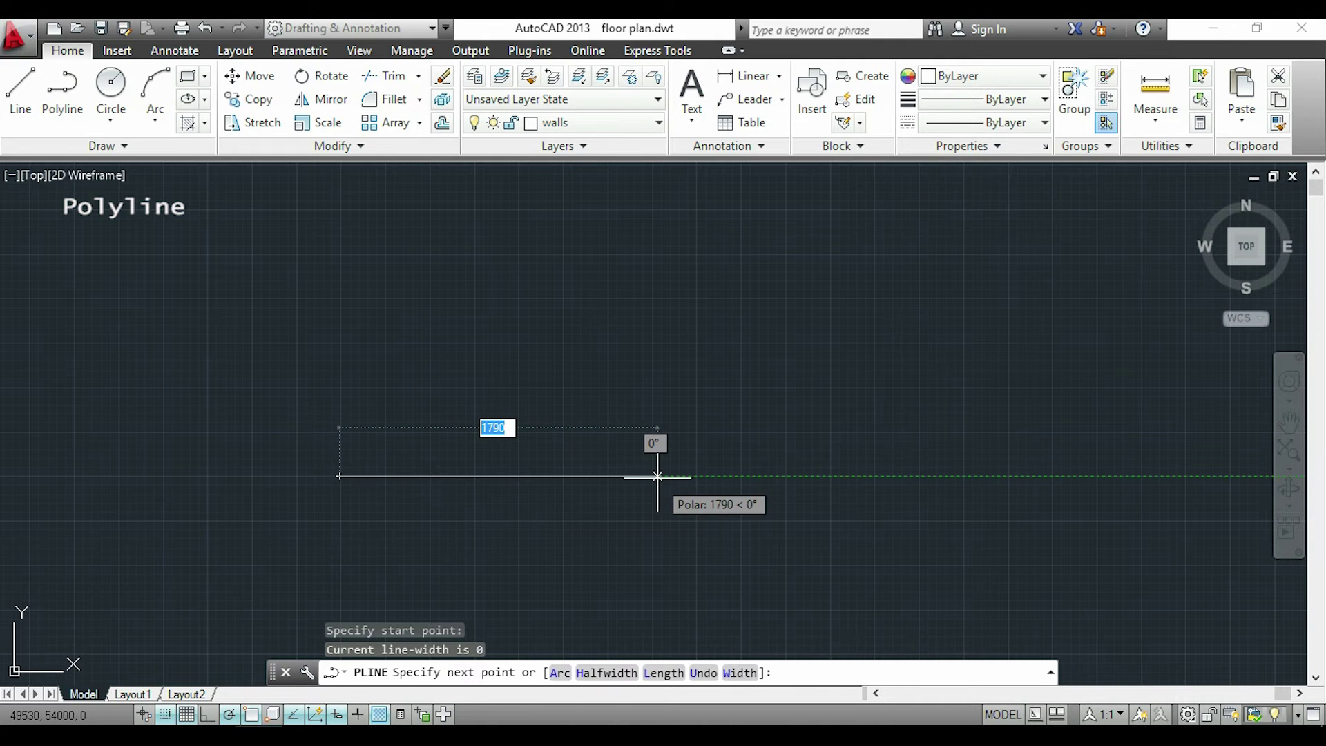
text(1000)
key(Return)
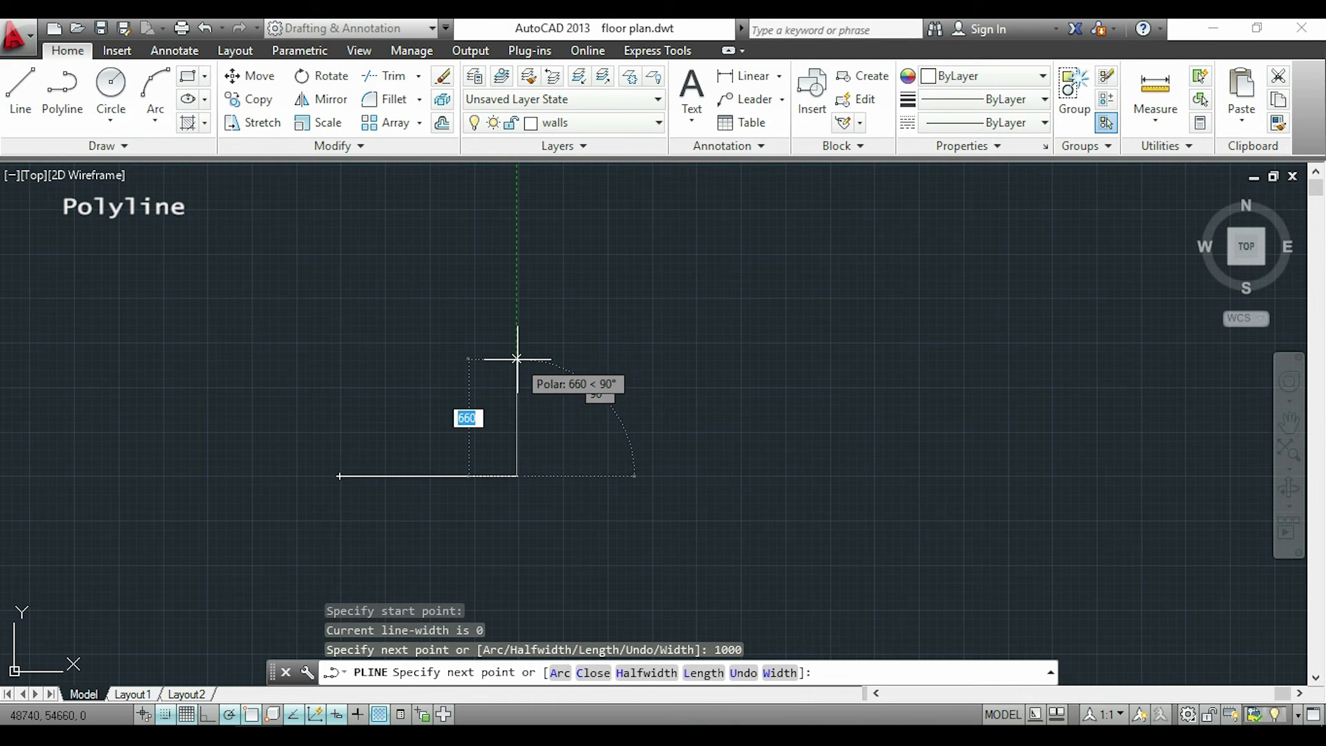
text(500)
key(Return)
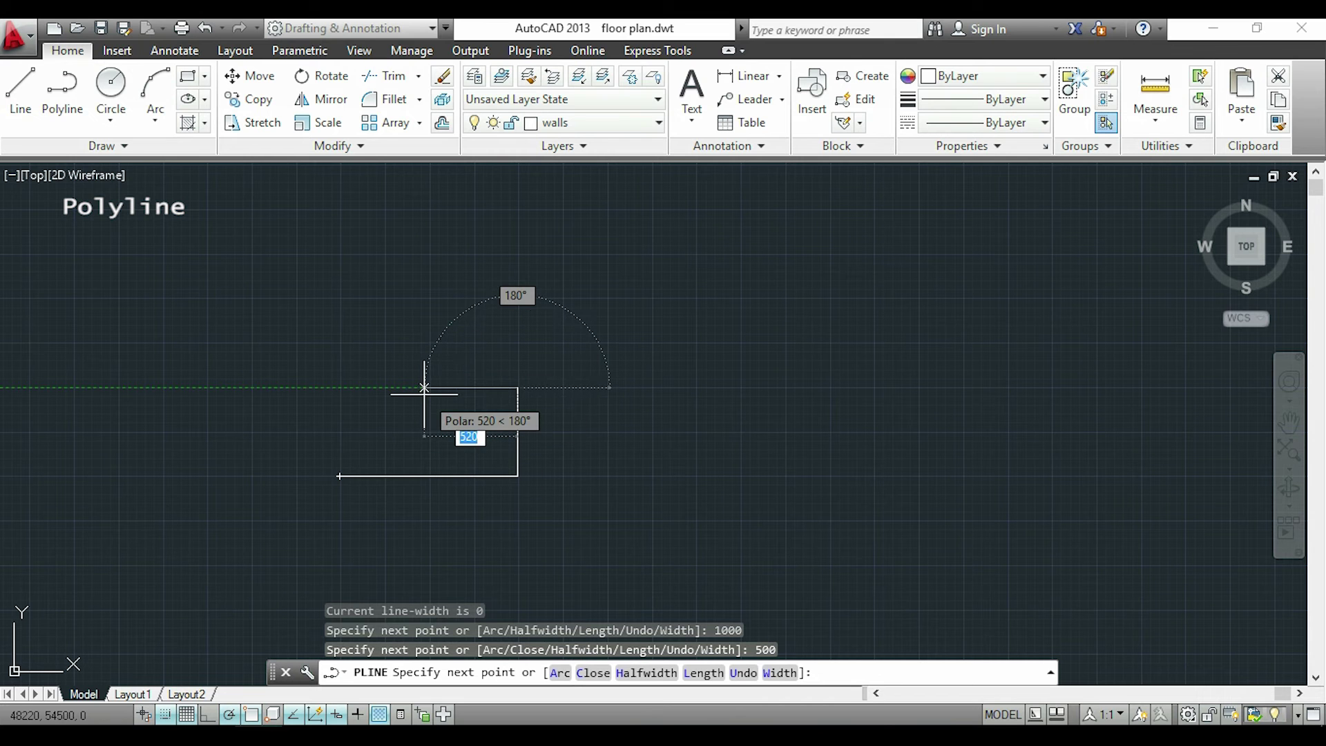
text(250)
key(Return)
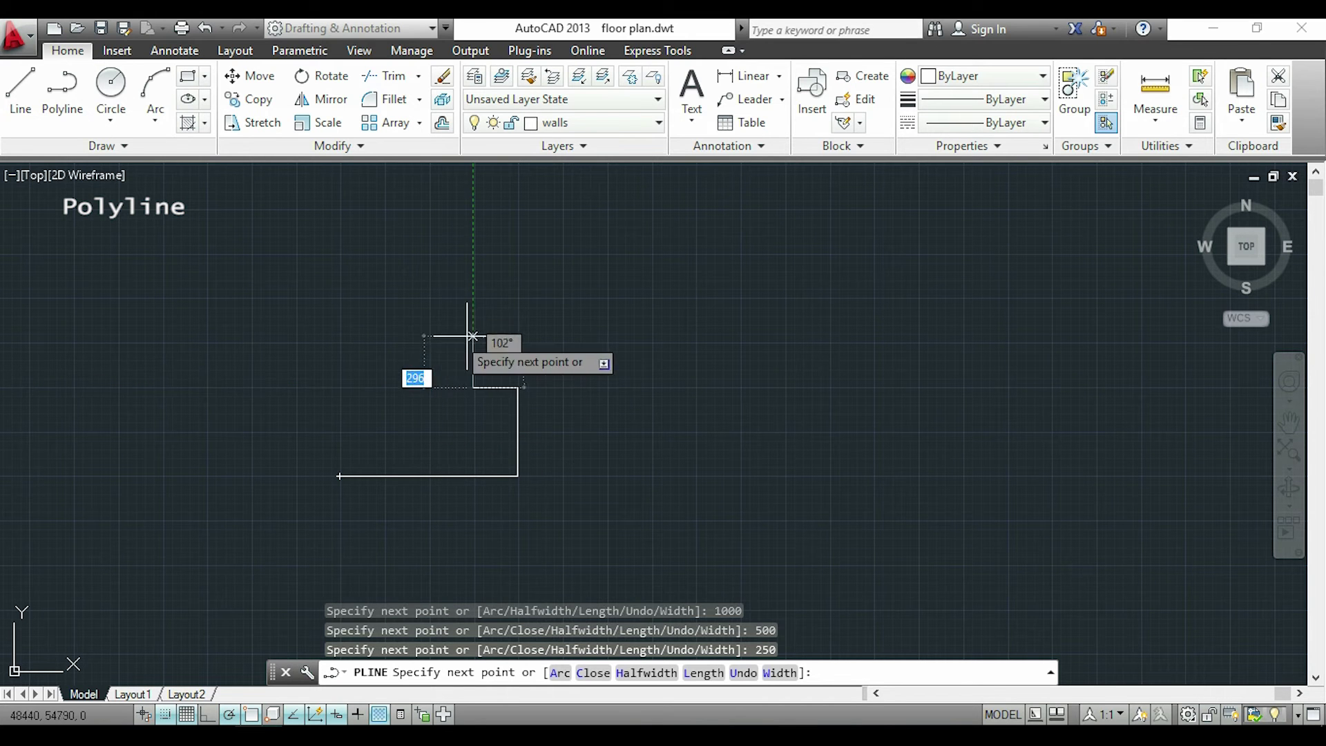
- Finish the stepped outline with 290, 490, 450 and 250 segments, close it with CL, and select it
click(473, 336)
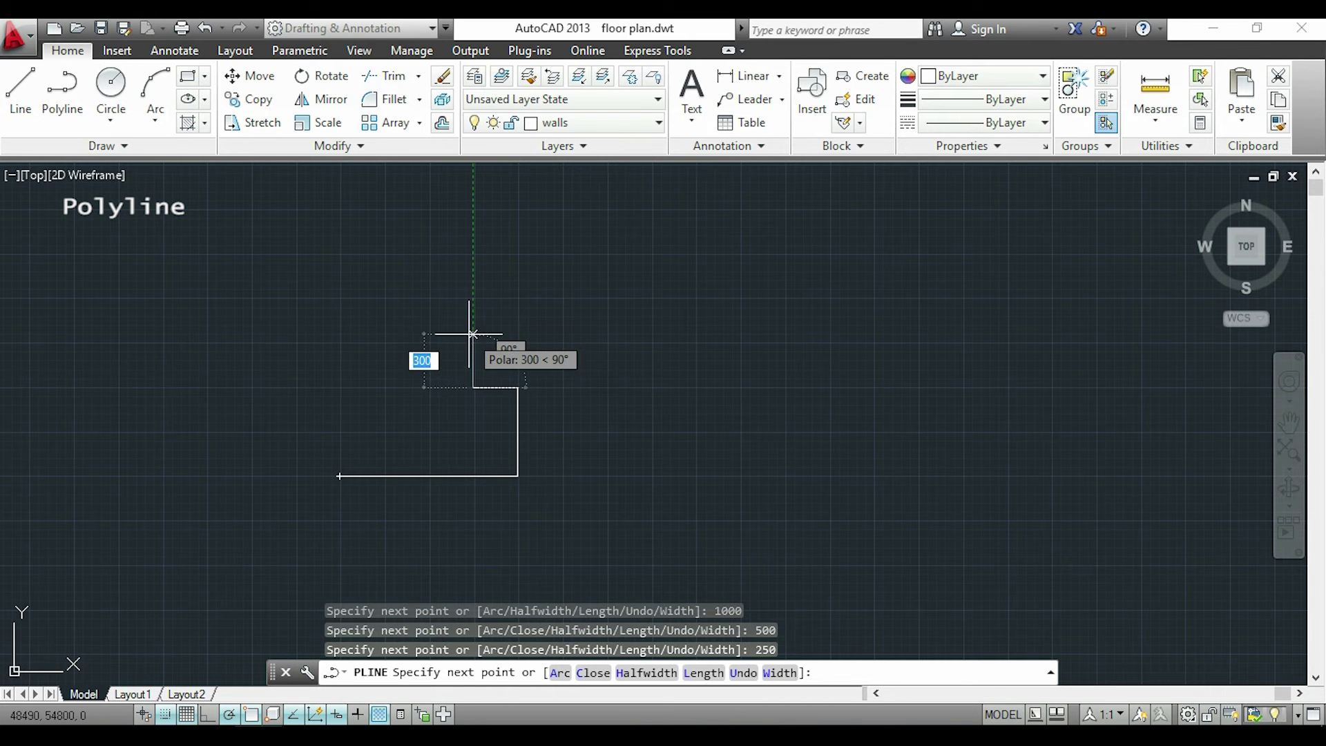
click(385, 334)
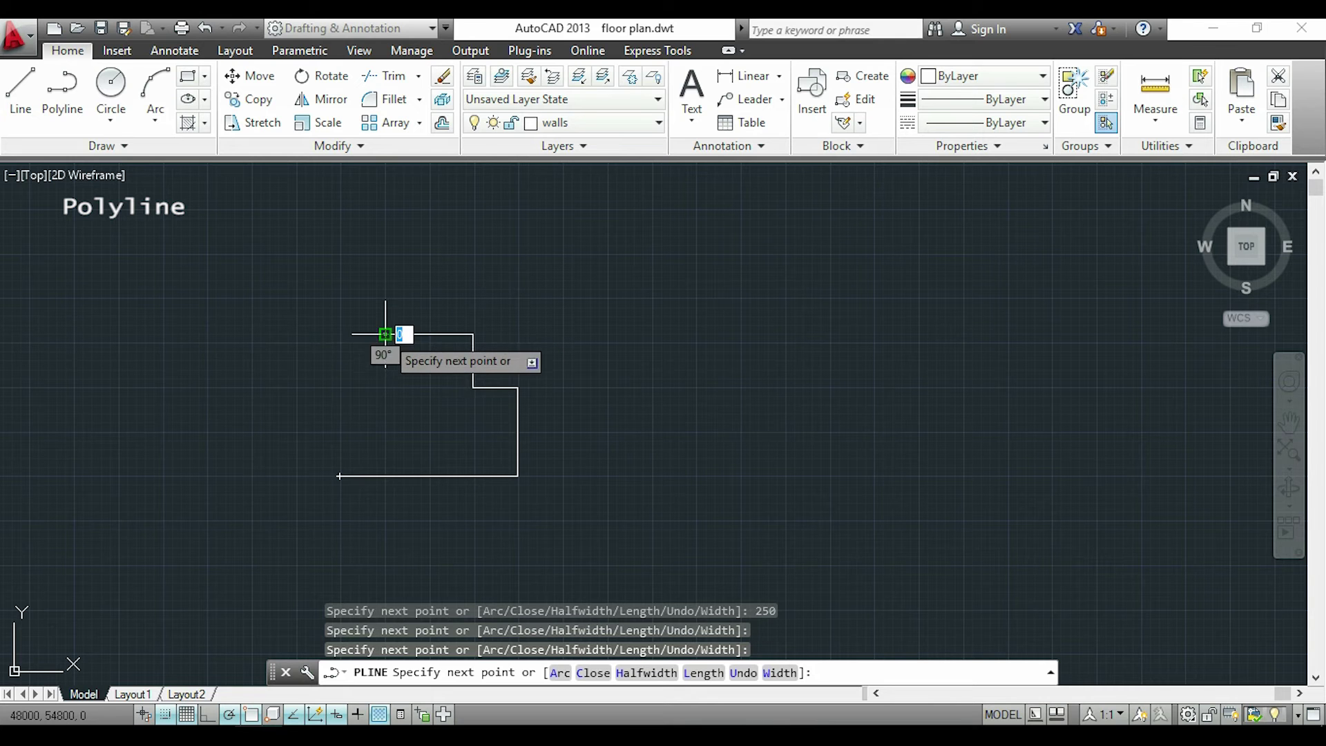
click(385, 413)
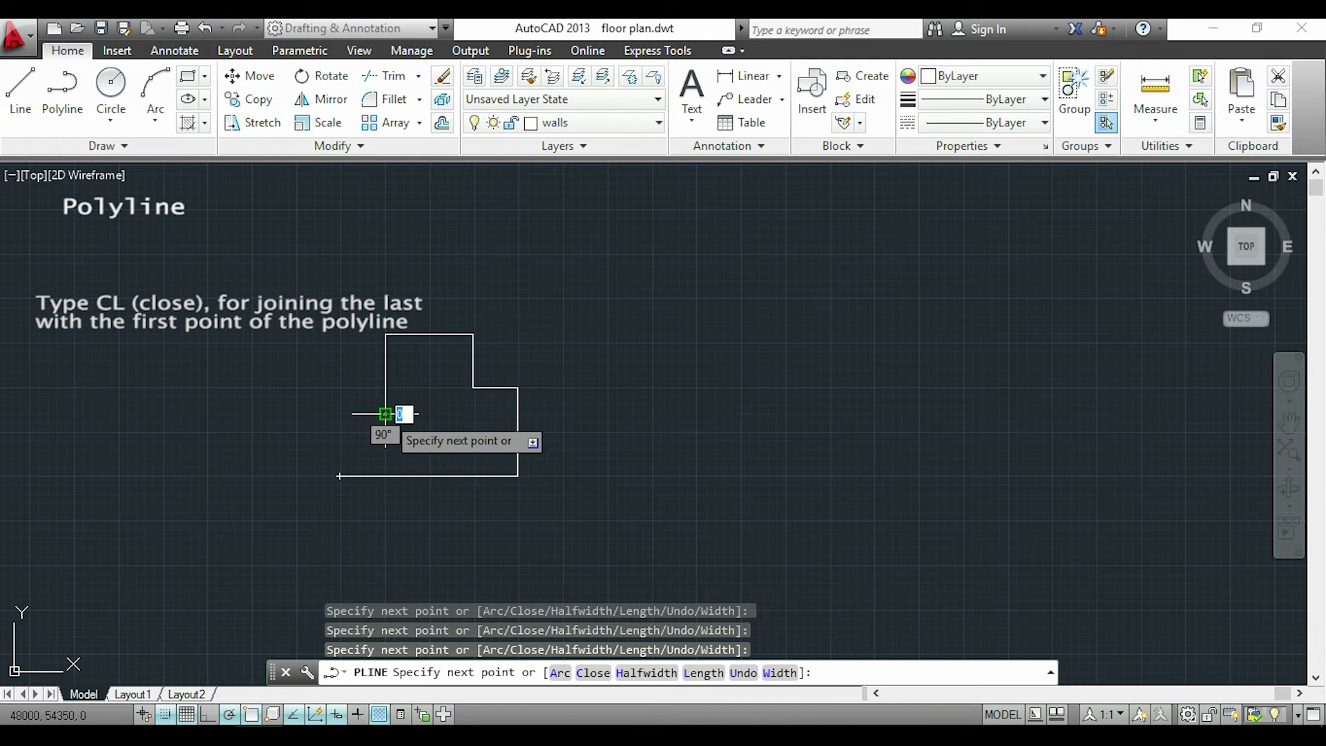
scroll(340, 414, up, 4)
click(339, 411)
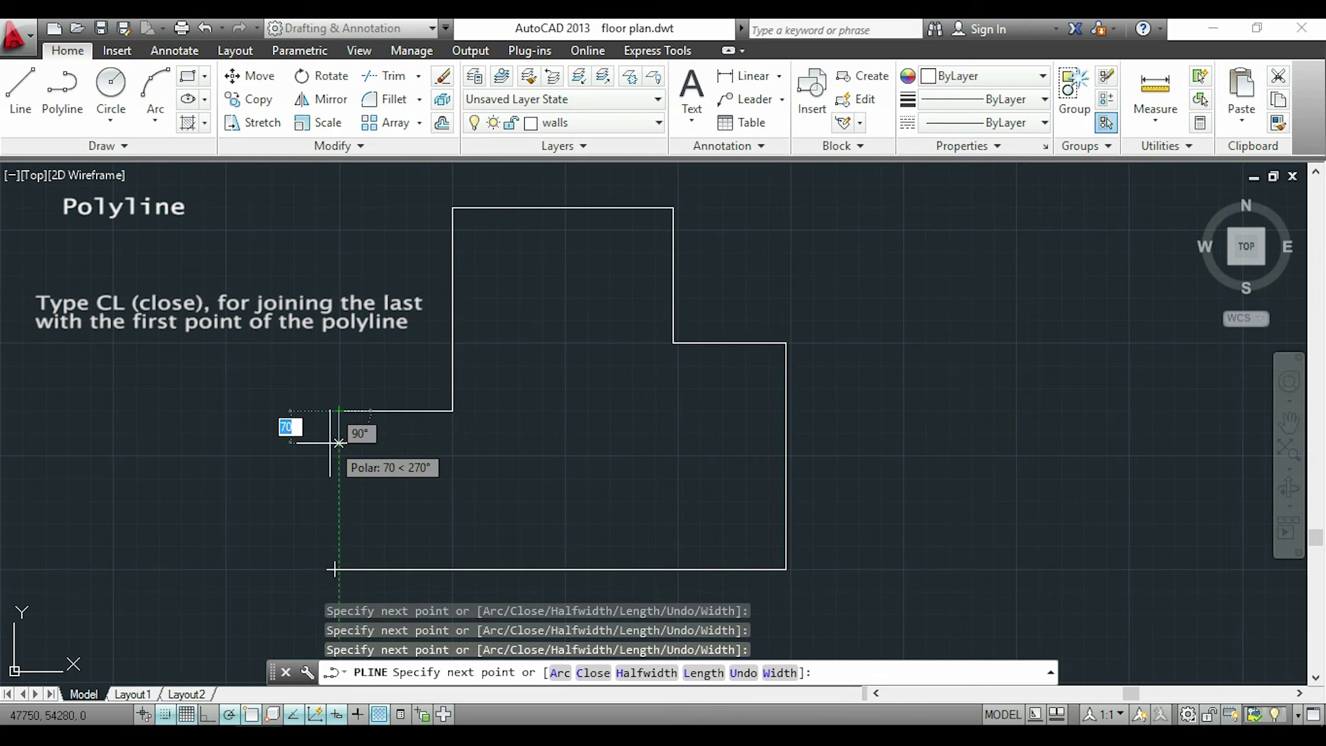
text(cl)
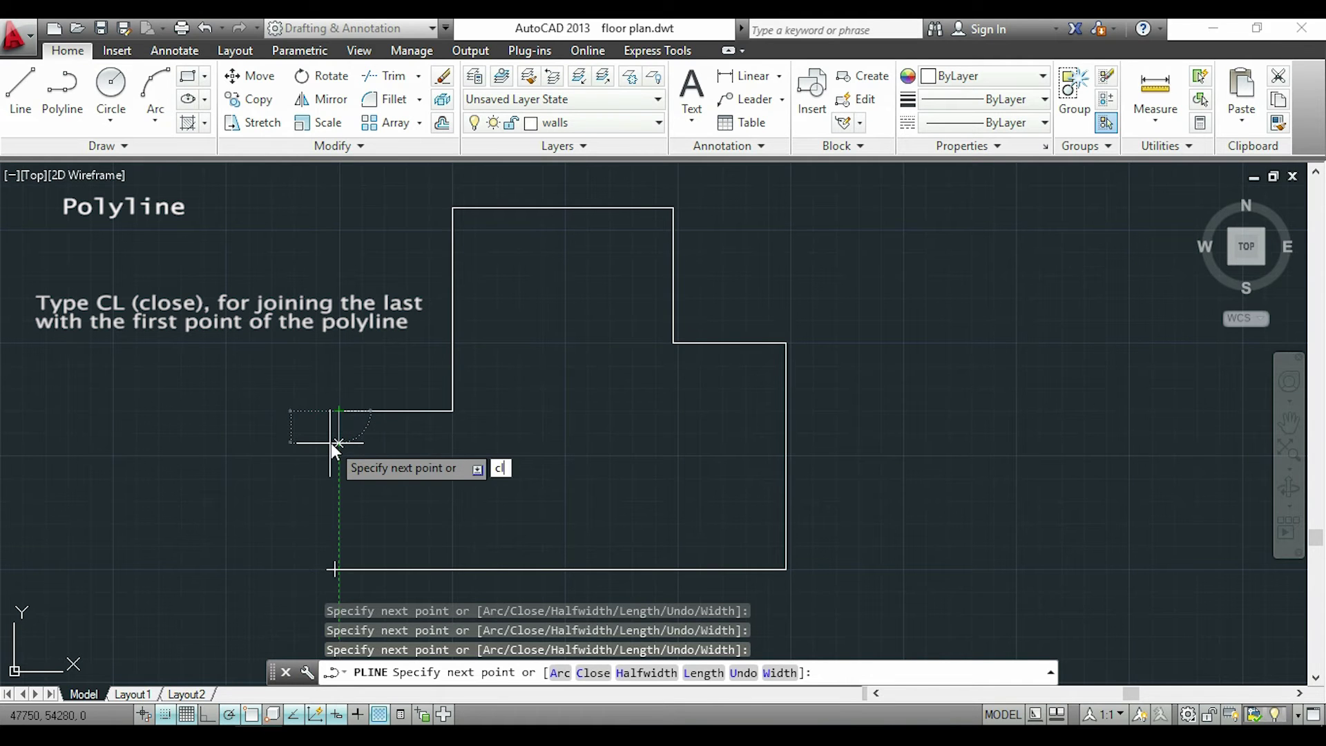
key(Return)
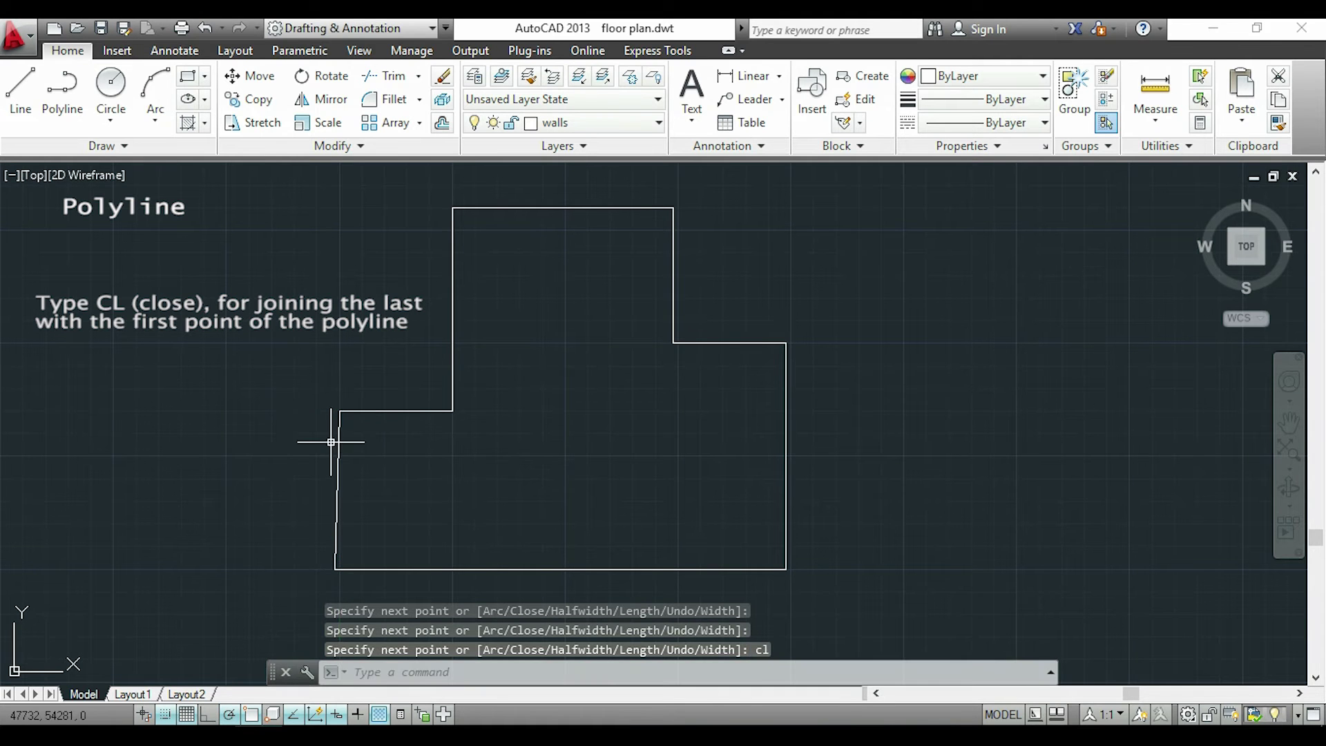
click(454, 370)
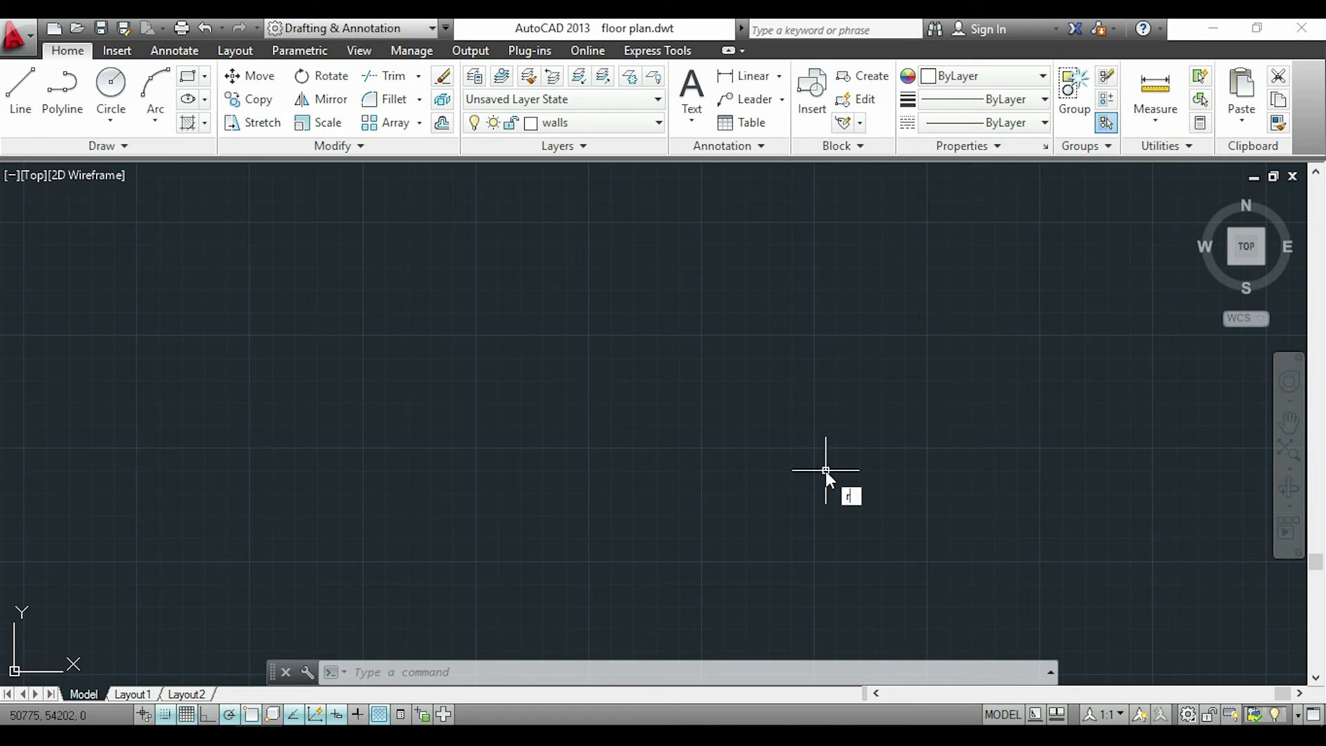
- Draw a 300 wide by 500 tall rectangle from a picked first corner
text(ec)
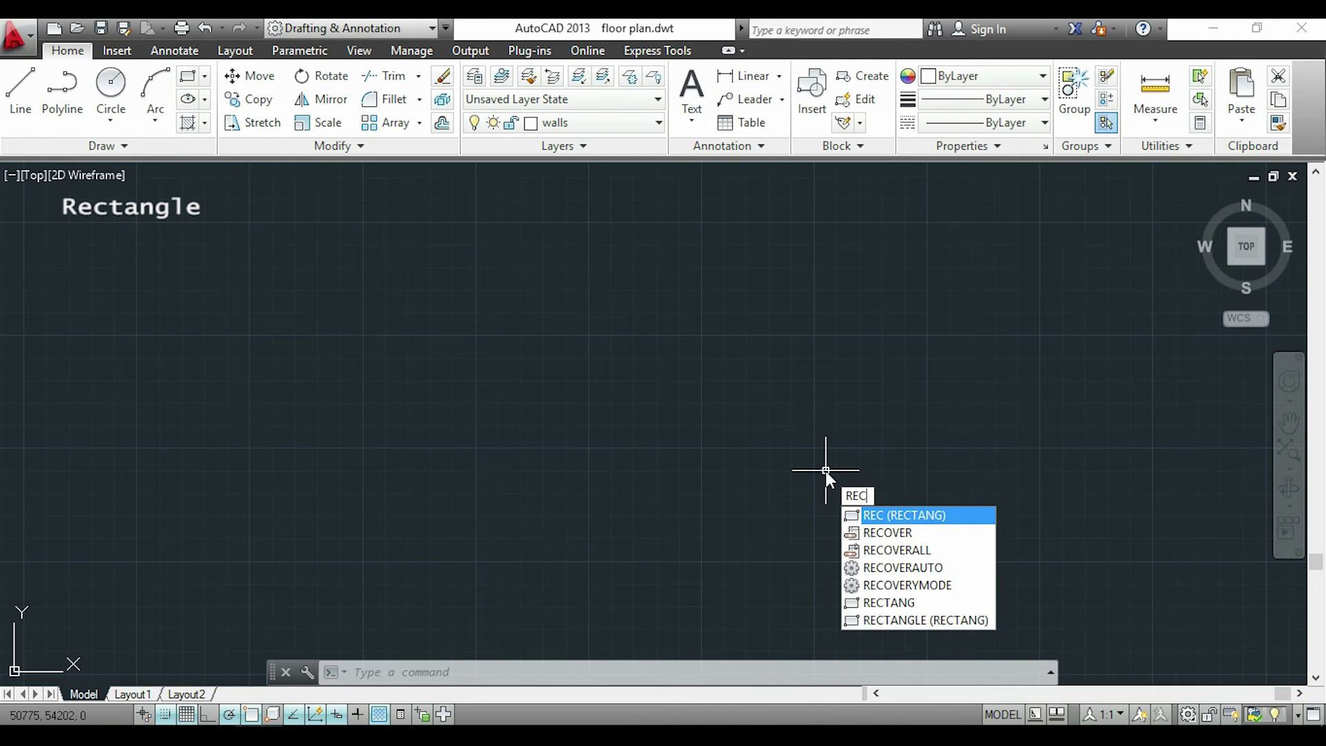
key(Return)
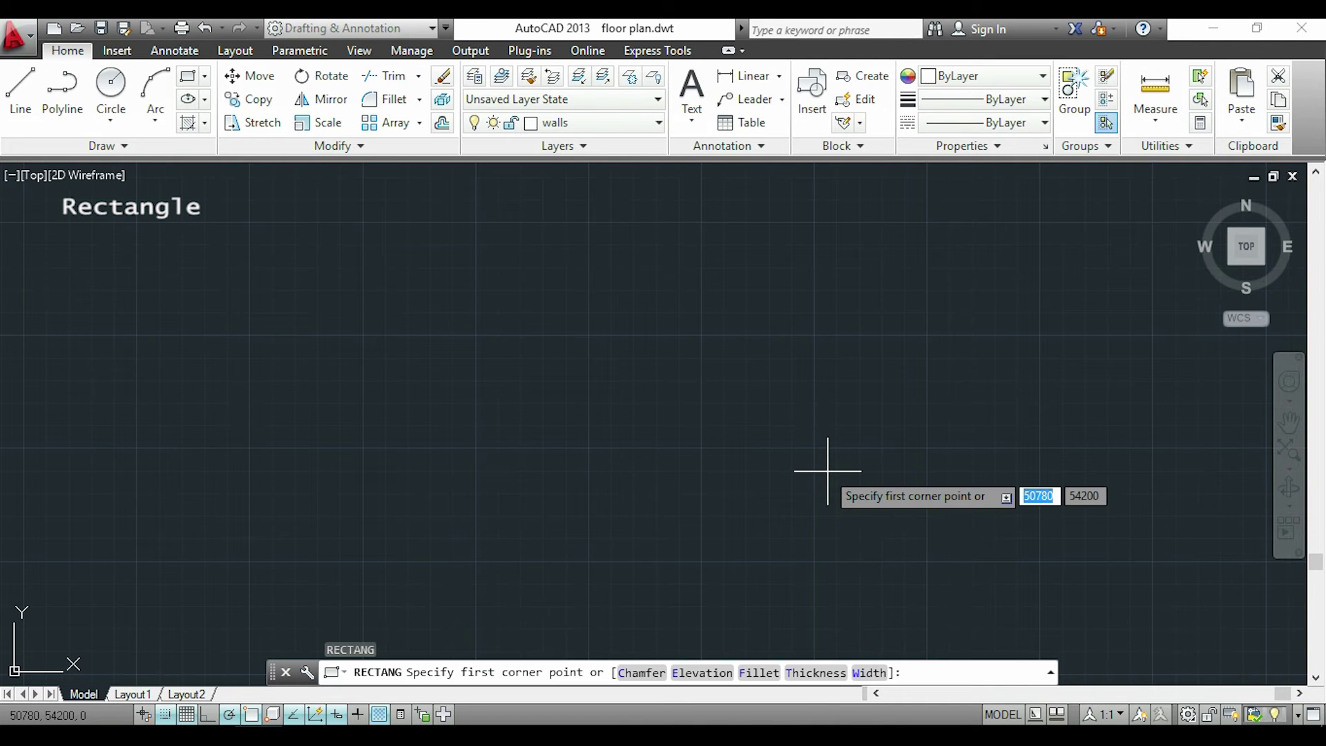
click(300, 502)
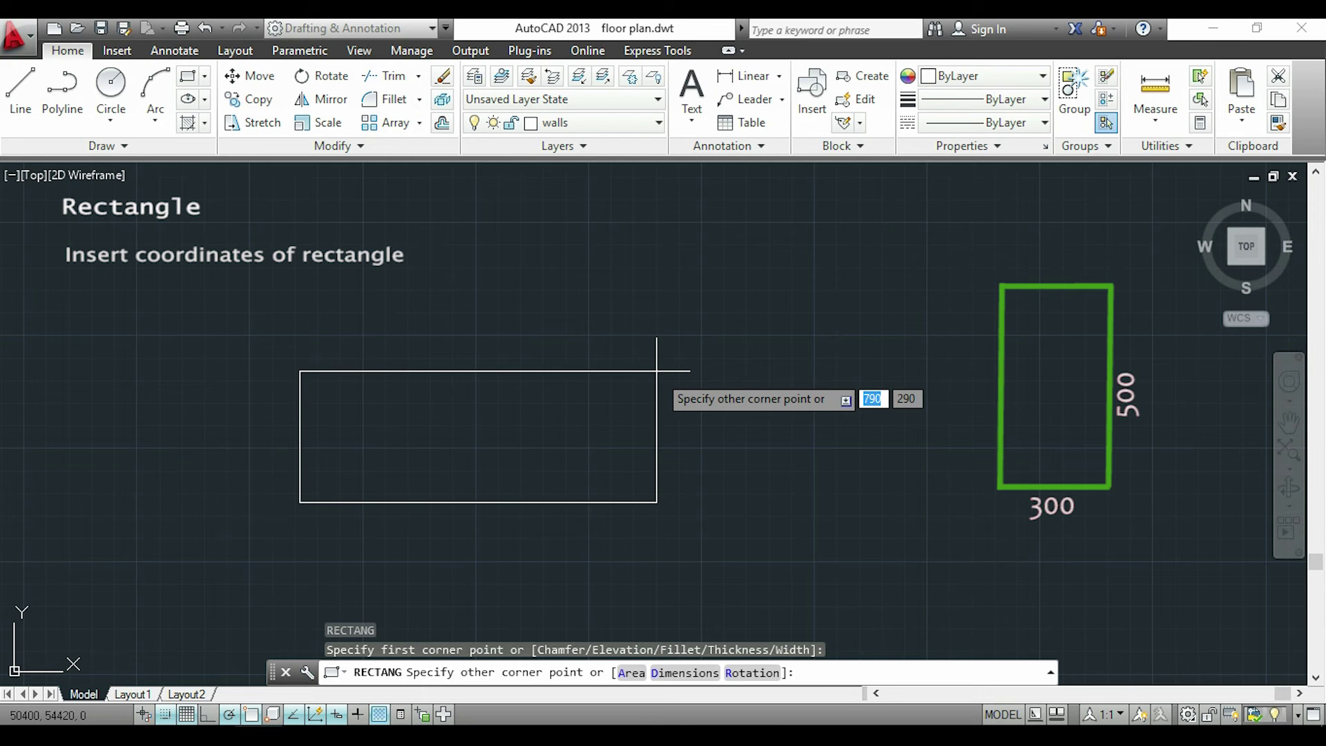
text(300)
key(Tab)
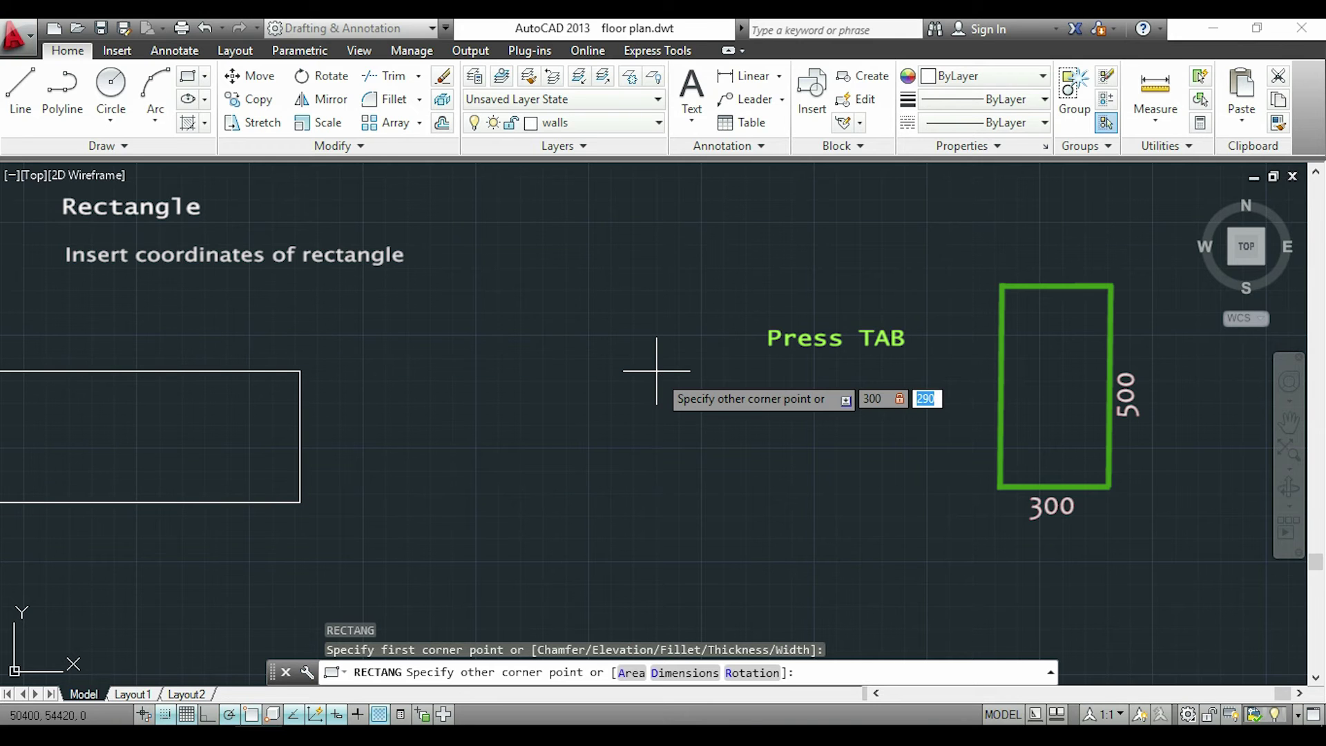
text(500)
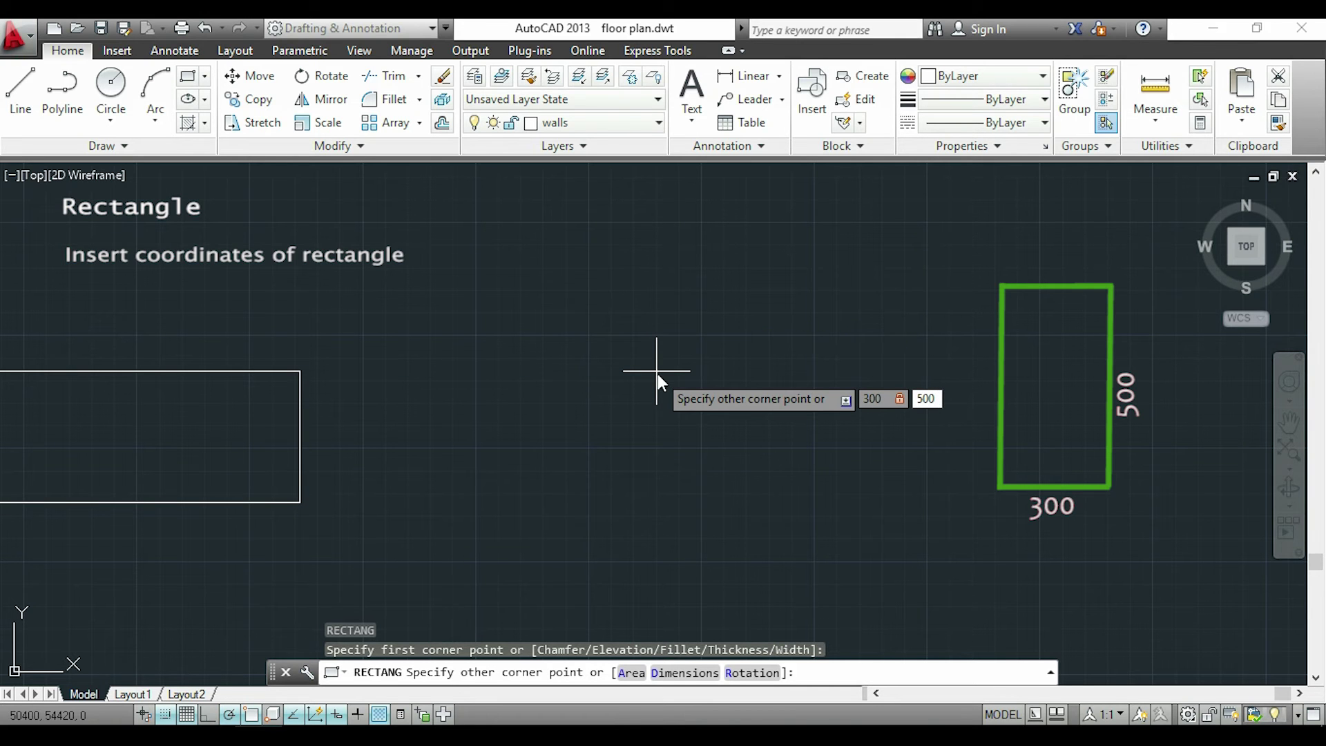
key(Return)
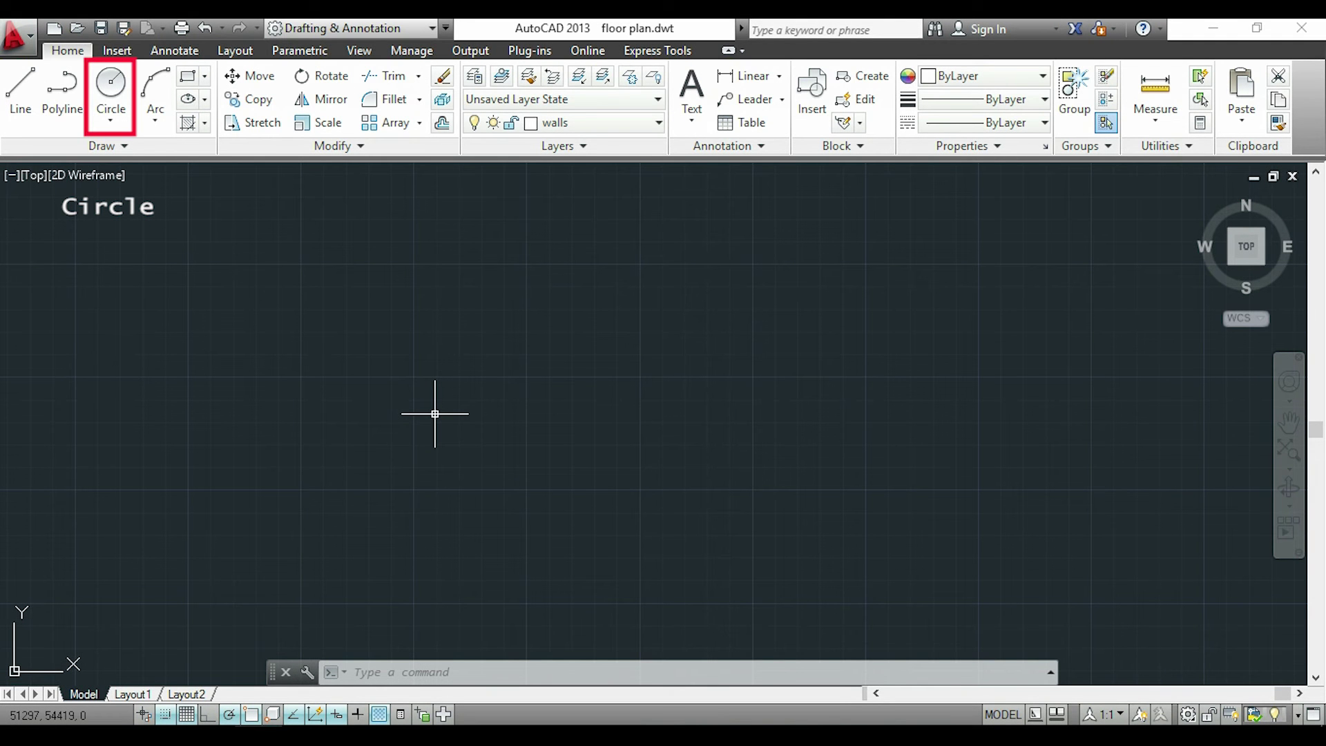
- Draw a circle of radius 250 around a picked centre point
text(c)
key(Return)
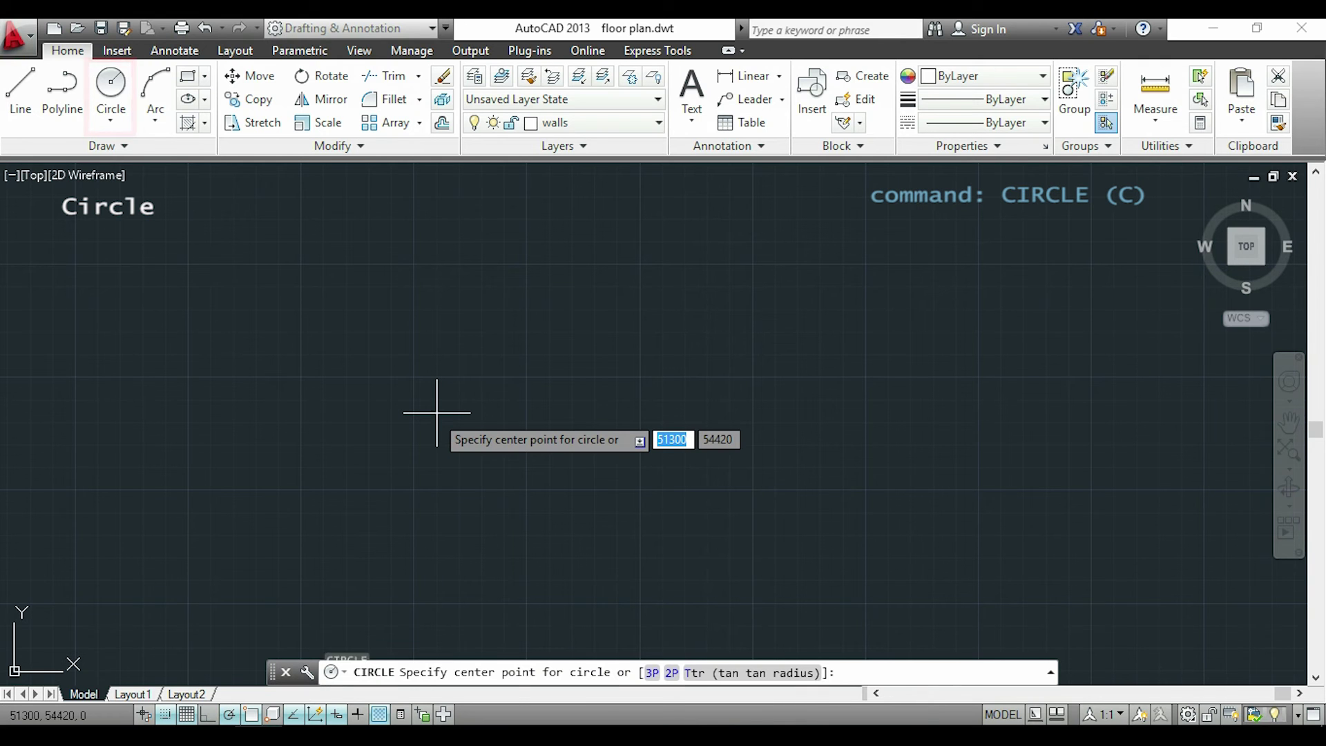
click(526, 377)
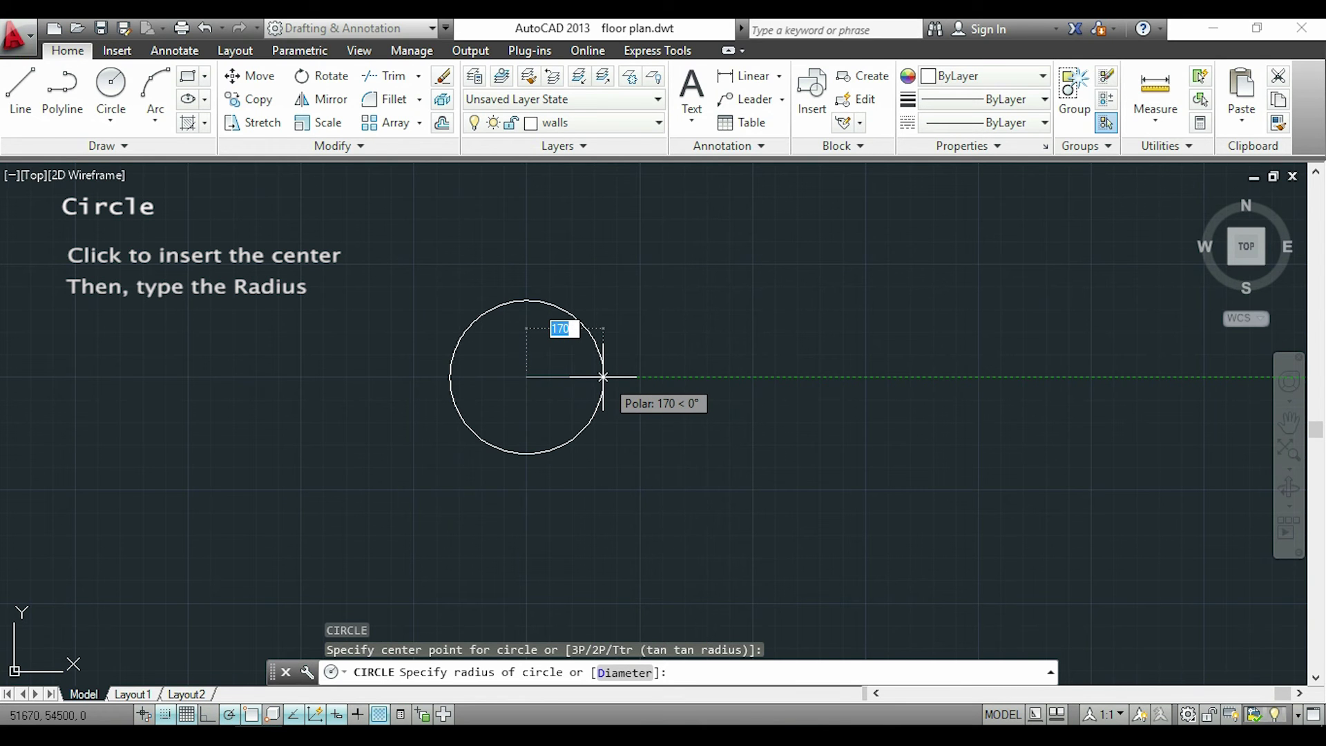
text(250)
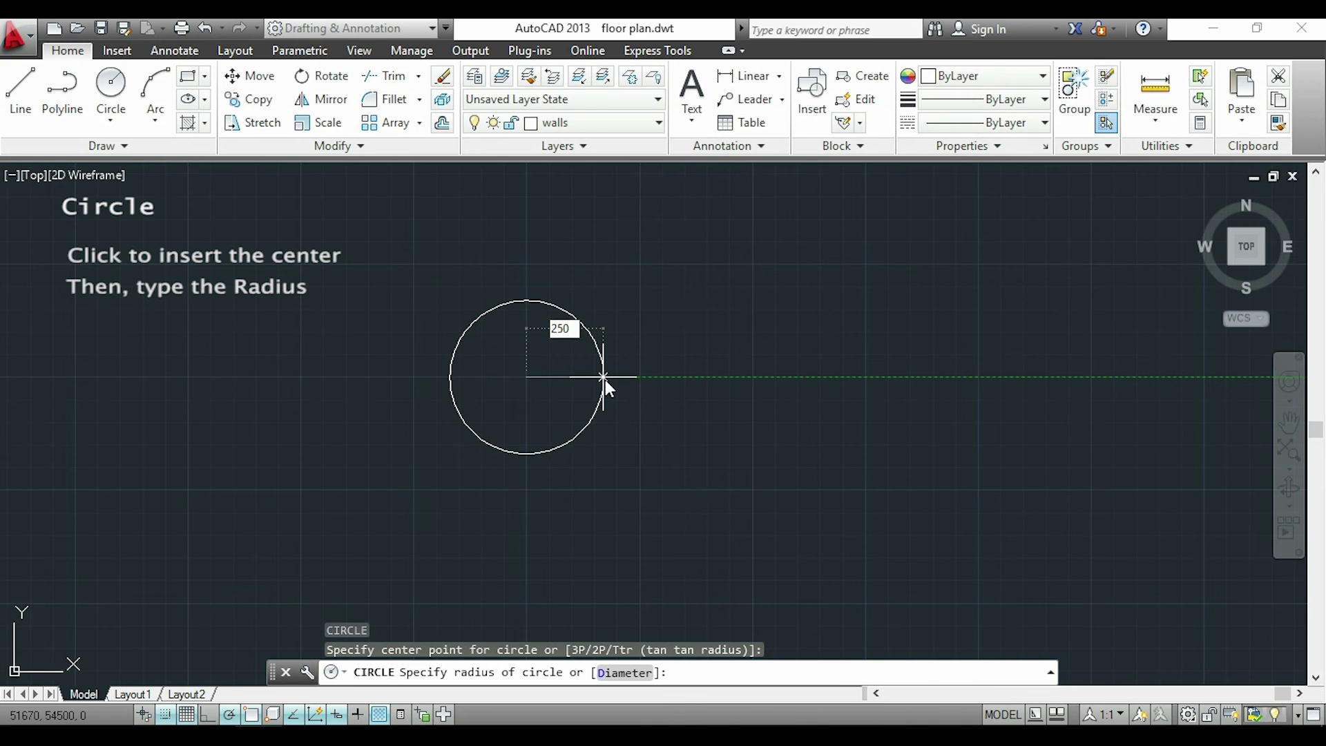
key(Return)
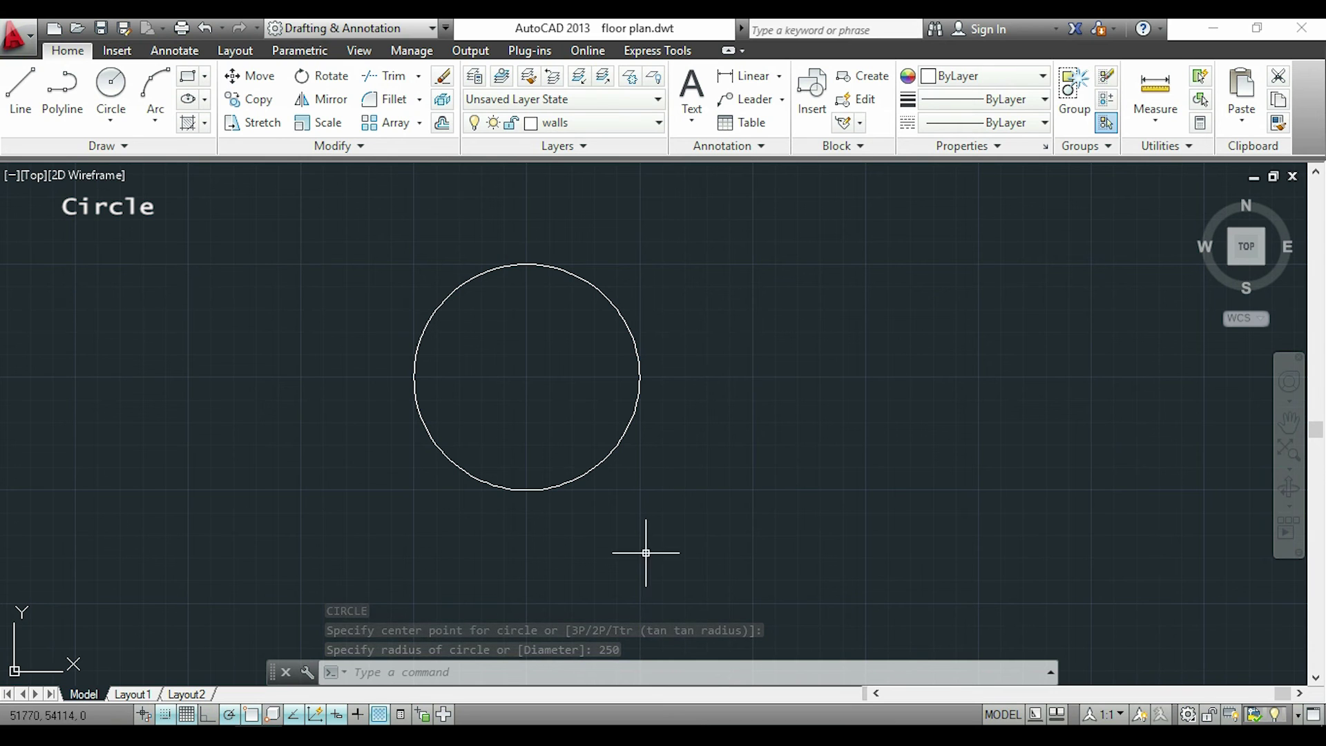
- Show the Circle dropdown's Center-Radius, 2-Point, 3-Point and Tan options
click(123, 122)
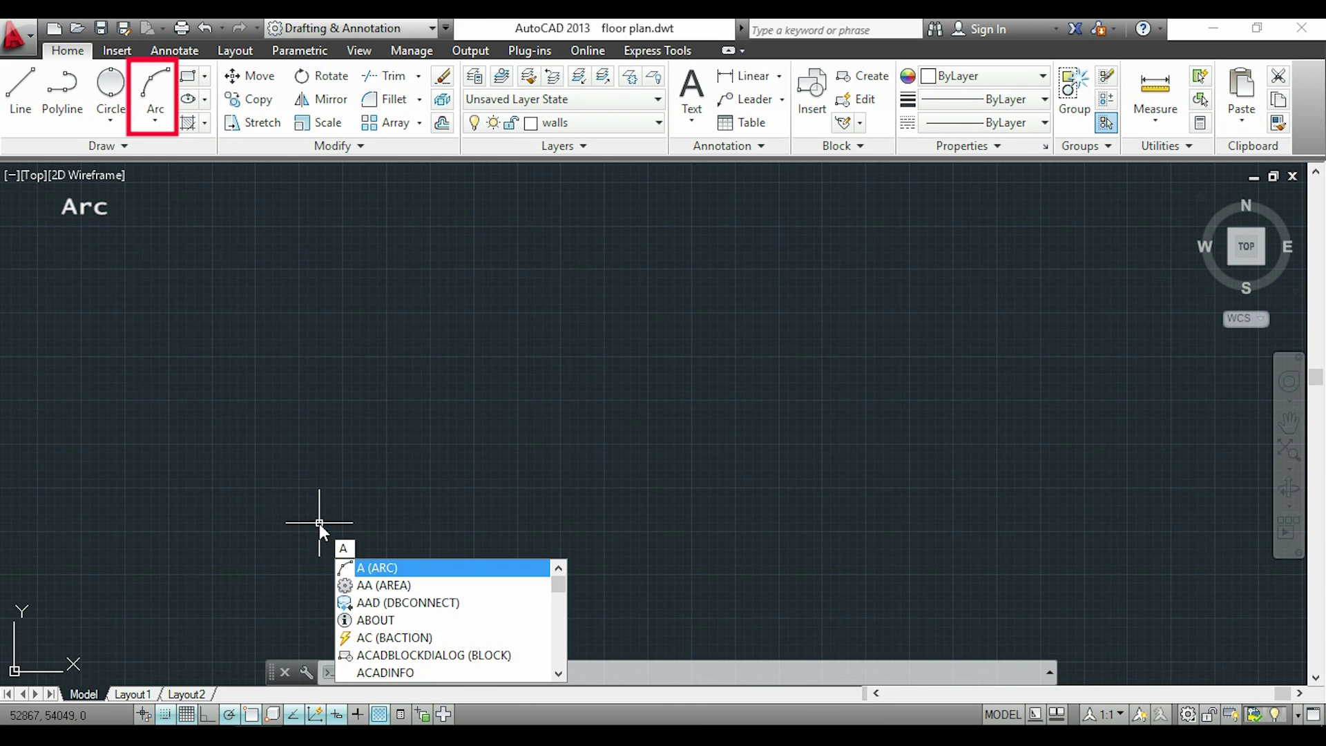
- Draw an arc through three picked points, curving up and right from the lower left
key(Return)
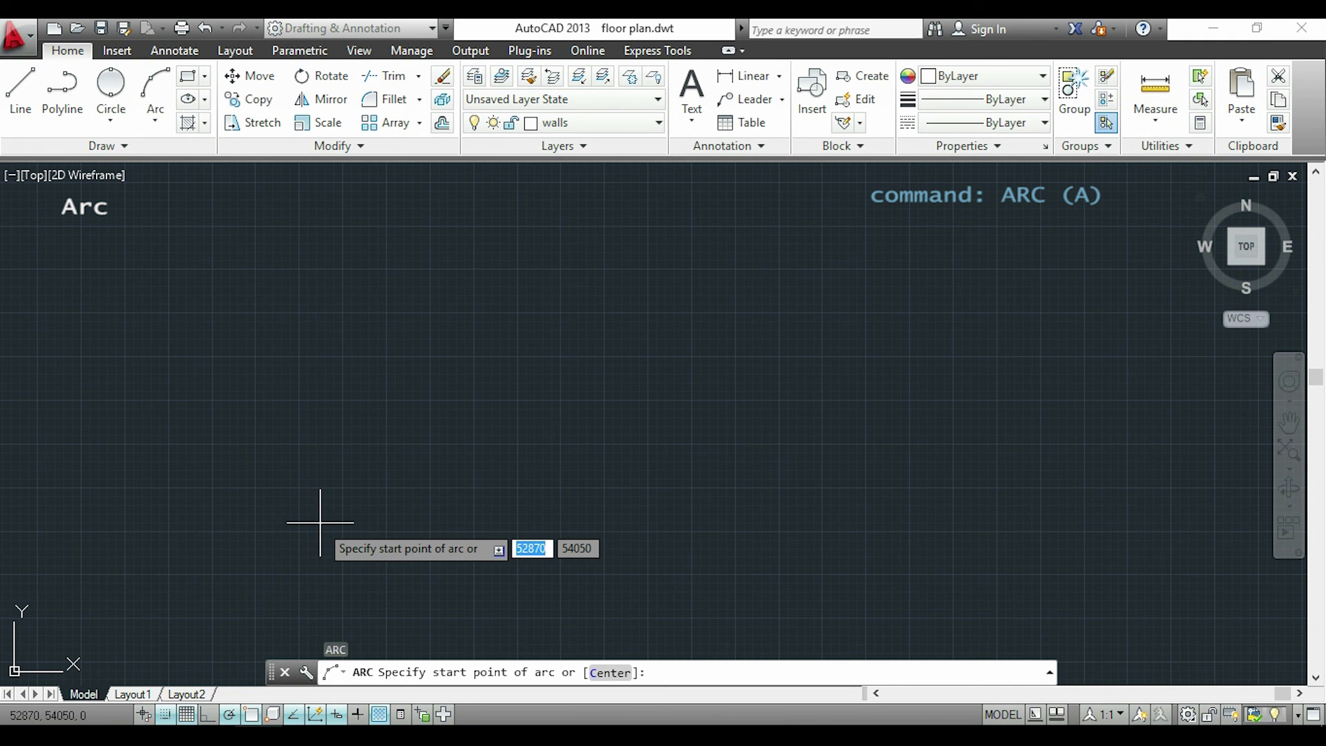
click(320, 522)
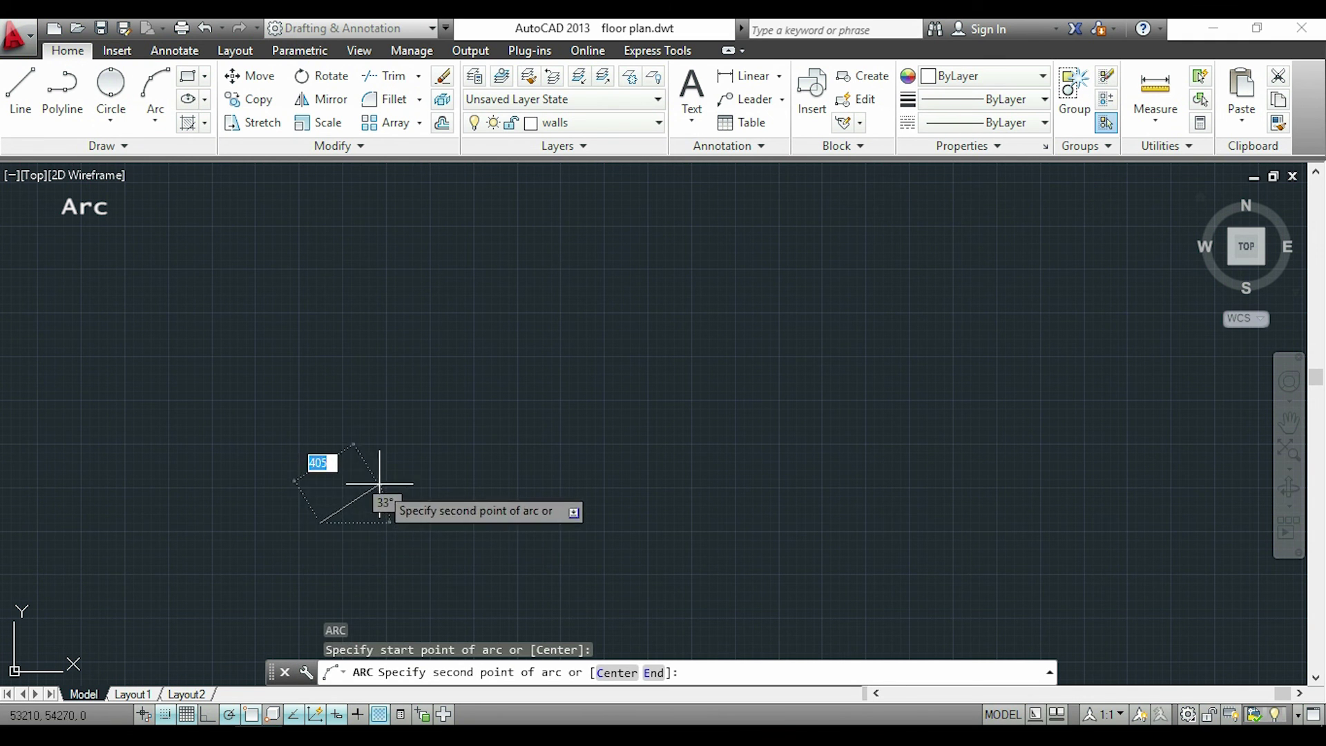
click(439, 395)
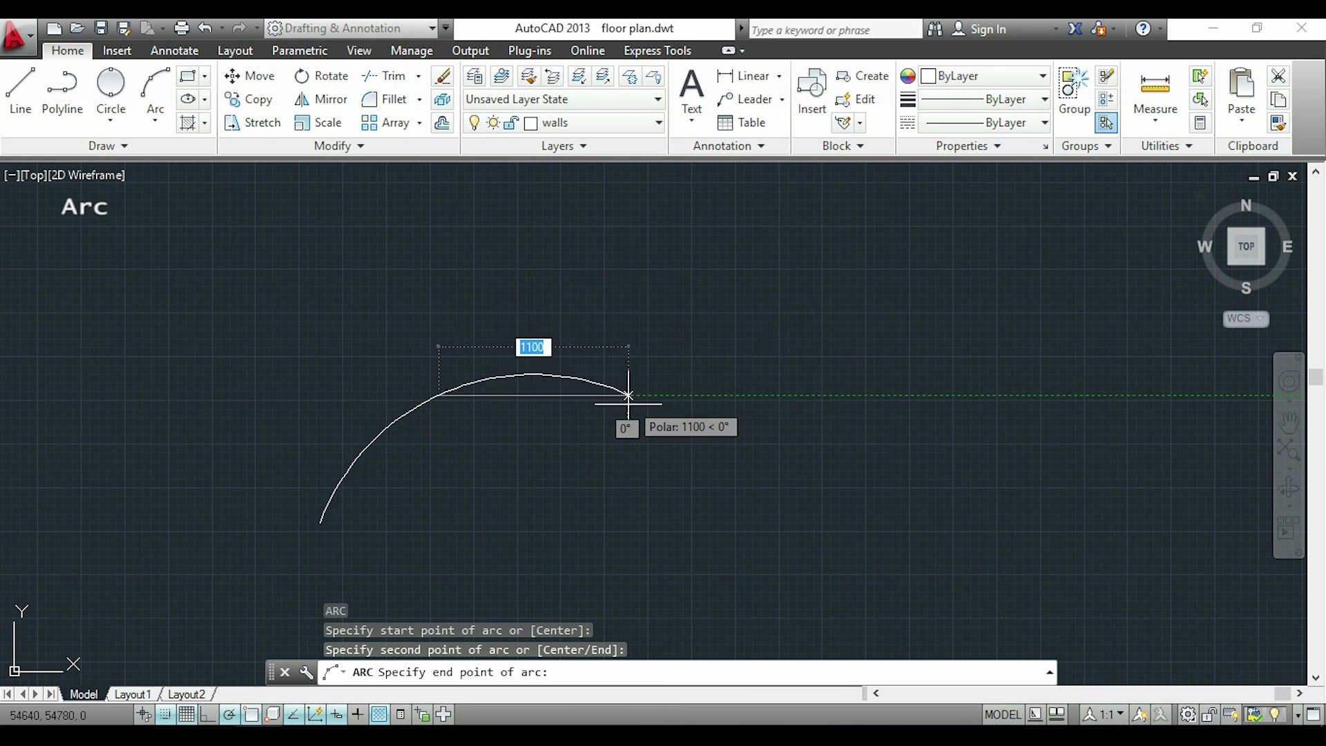
click(631, 351)
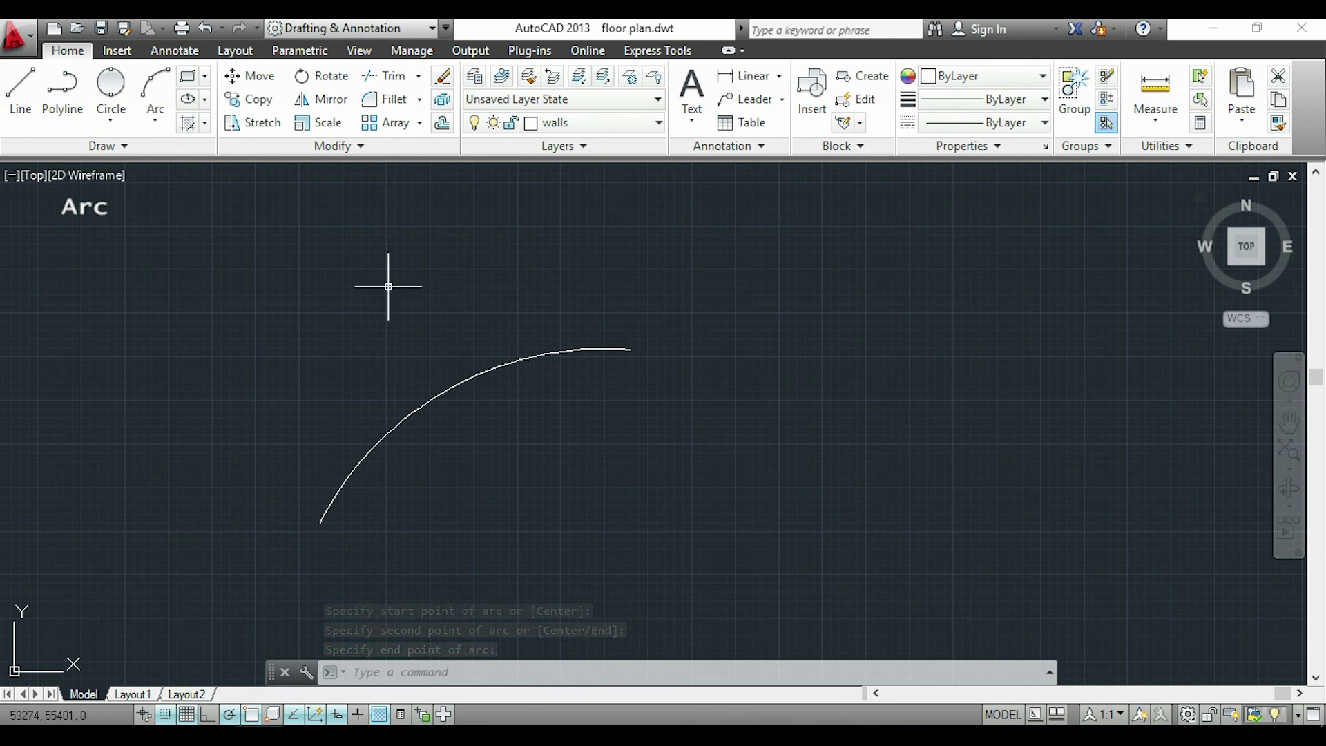
click(160, 125)
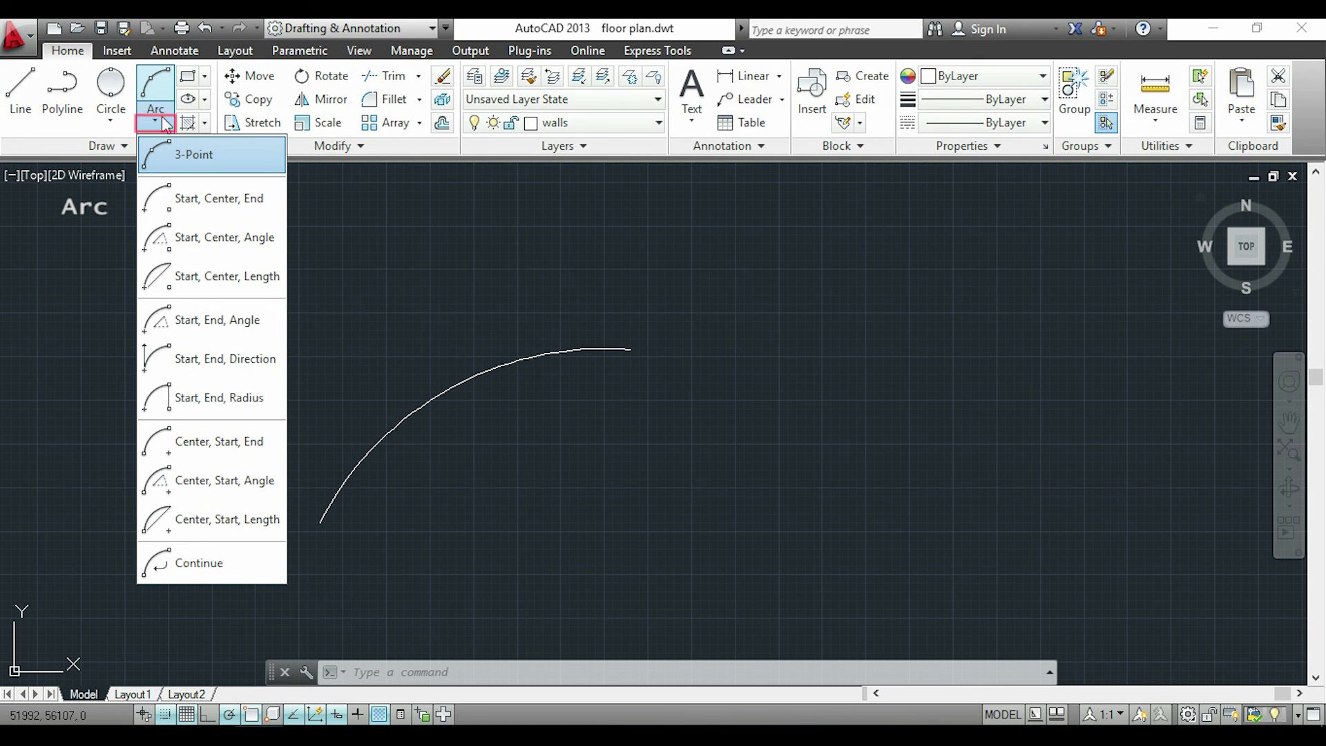
click(161, 125)
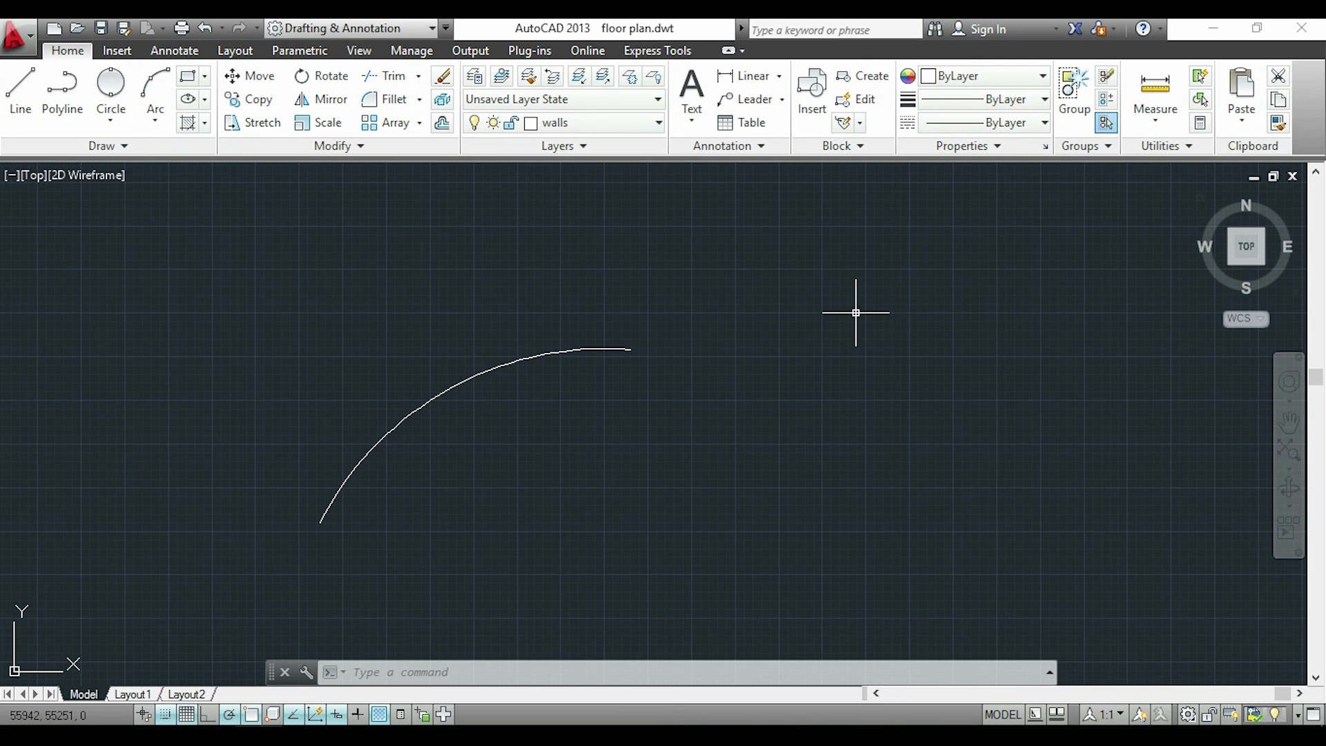